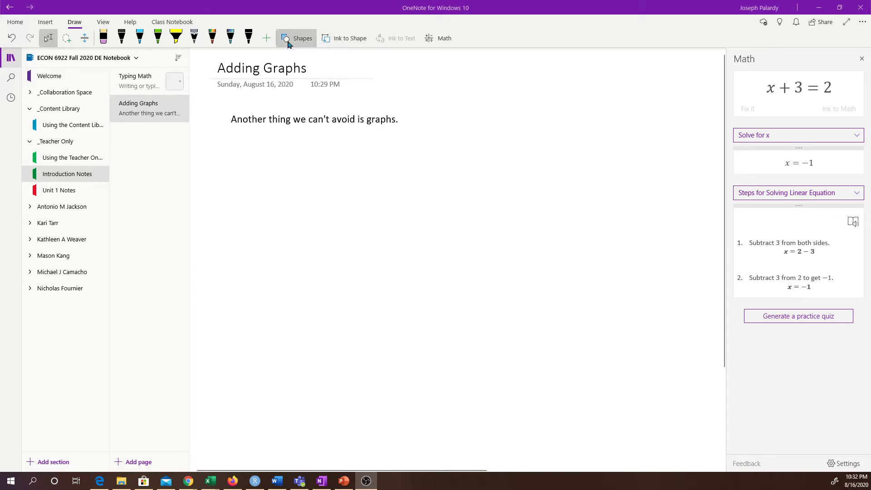
- Draw a pair of graph axes below the sentence about graphs, using the double-arrow elbow line shape
left_click(74, 25)
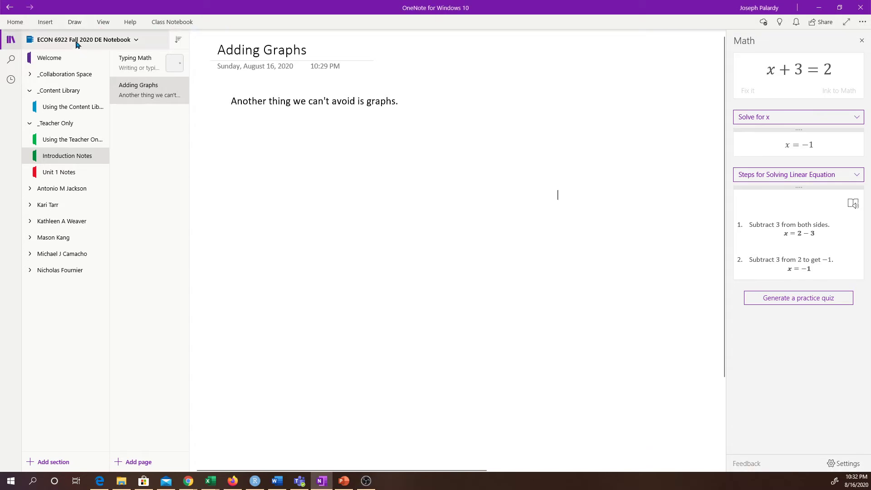
left_click(77, 26)
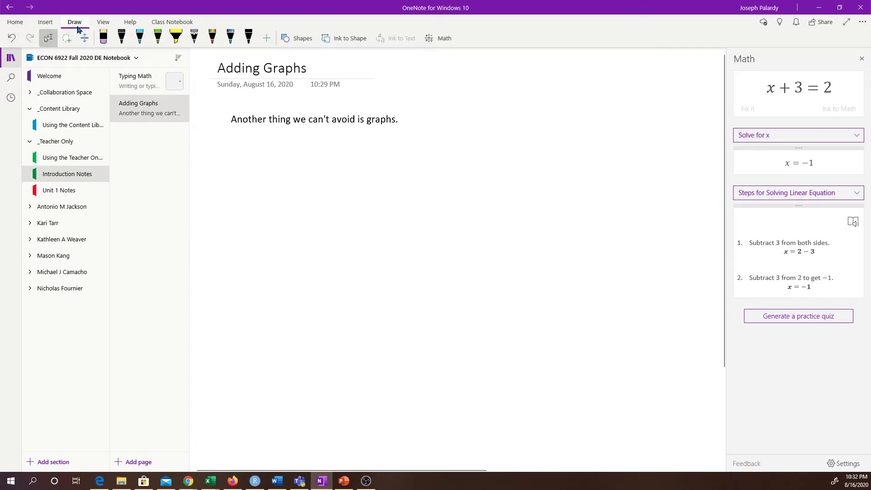
left_click(292, 41)
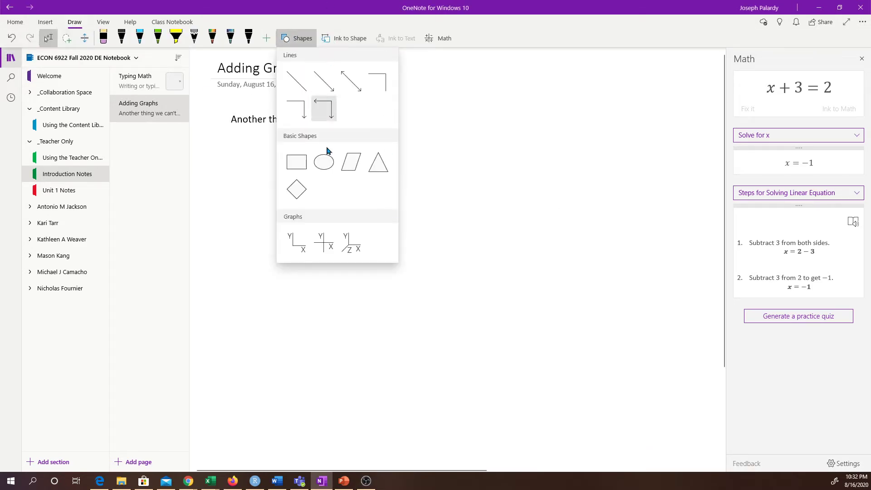
left_click(329, 114)
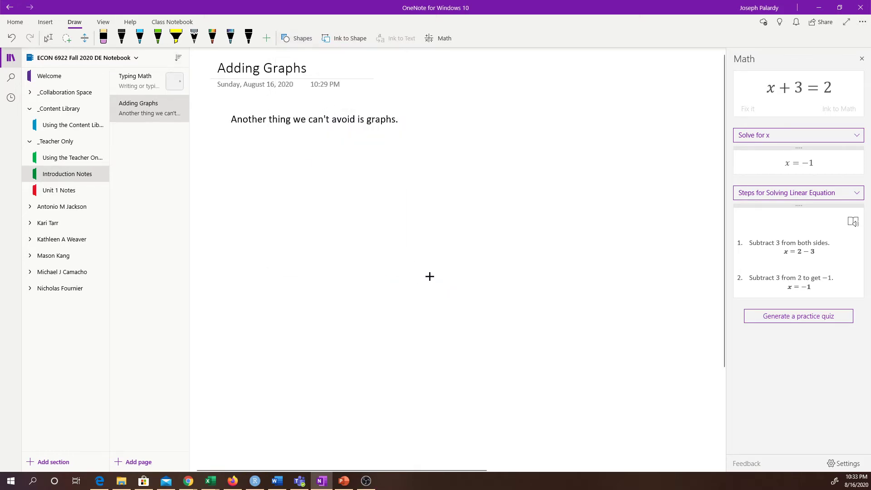
mouse_move(429, 276)
left_mouse_down()
mouse_move(249, 155)
mouse_move(241, 139)
left_mouse_up()
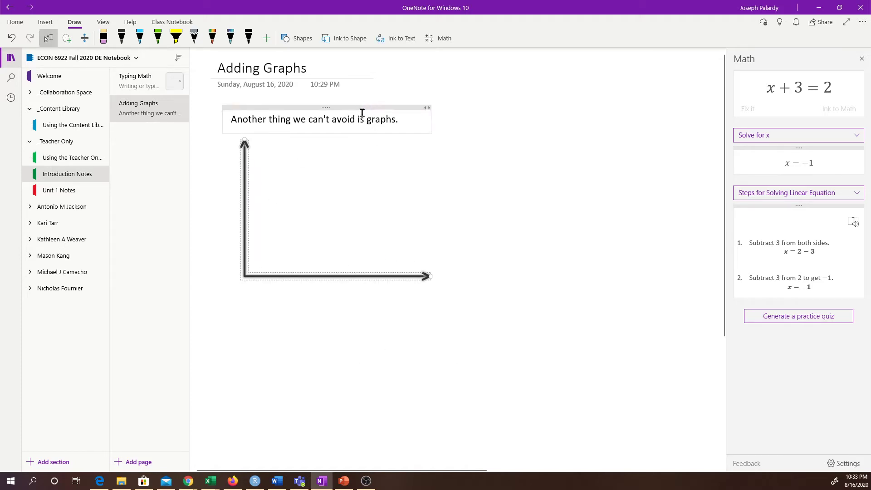
- Draw two straight lines crossing inside the axes, one sloping down as the demand curve and one sloping up as the supply curve
left_click(297, 38)
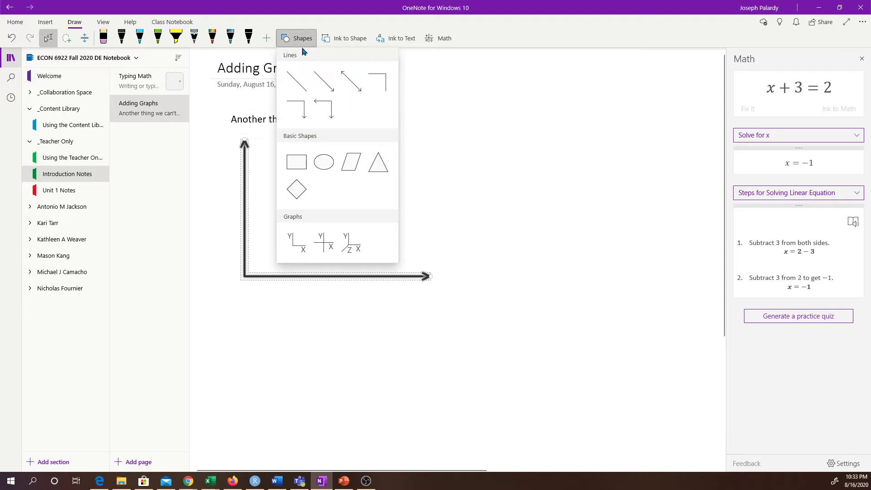
left_click(302, 81)
left_click_drag(272, 153, 395, 248)
left_click(297, 38)
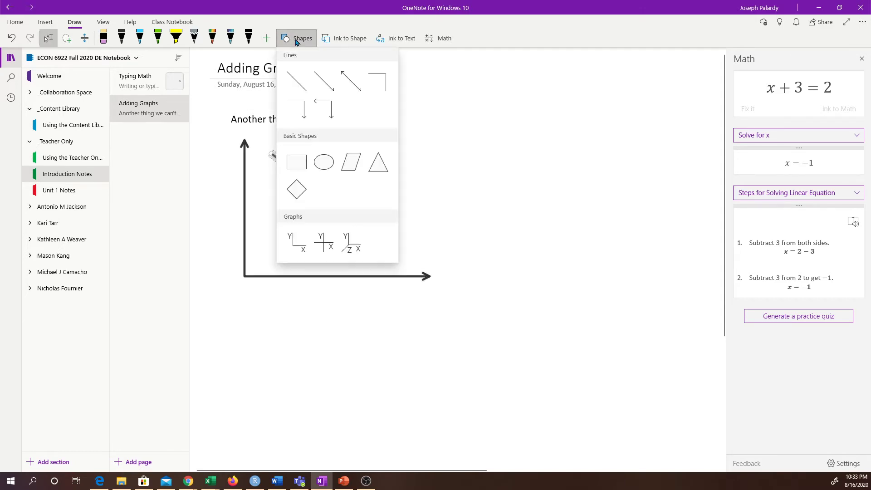
left_click(297, 79)
mouse_move(272, 248)
left_mouse_down()
mouse_move(370, 161)
mouse_move(393, 154)
left_mouse_up()
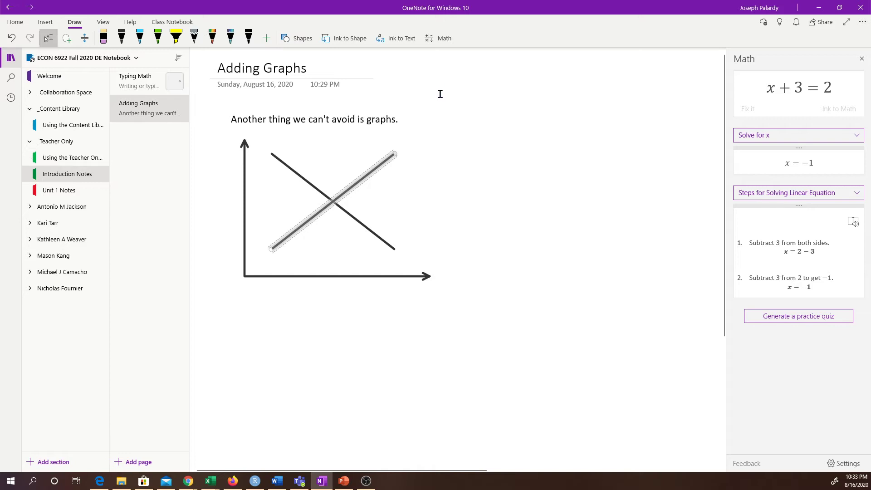
- Label the upper end of the upward-sloping line S and the lower end of the downward-sloping line D
left_click(48, 40)
left_click(427, 153)
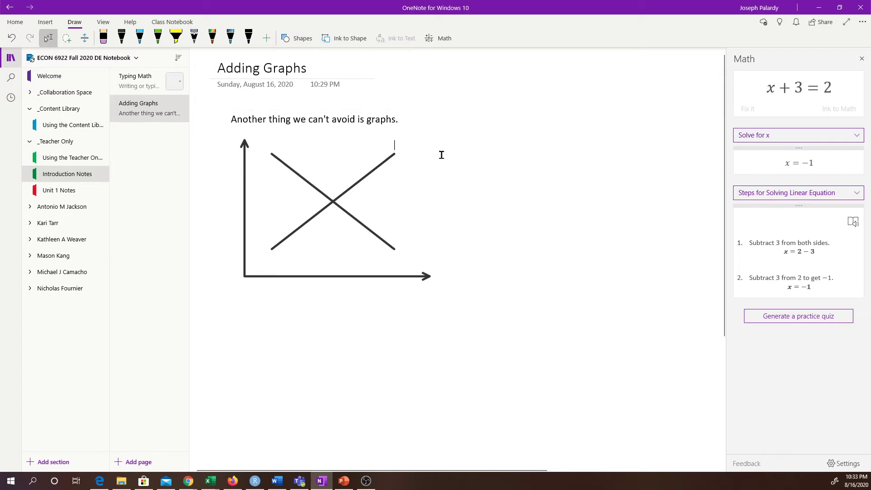
type("S")
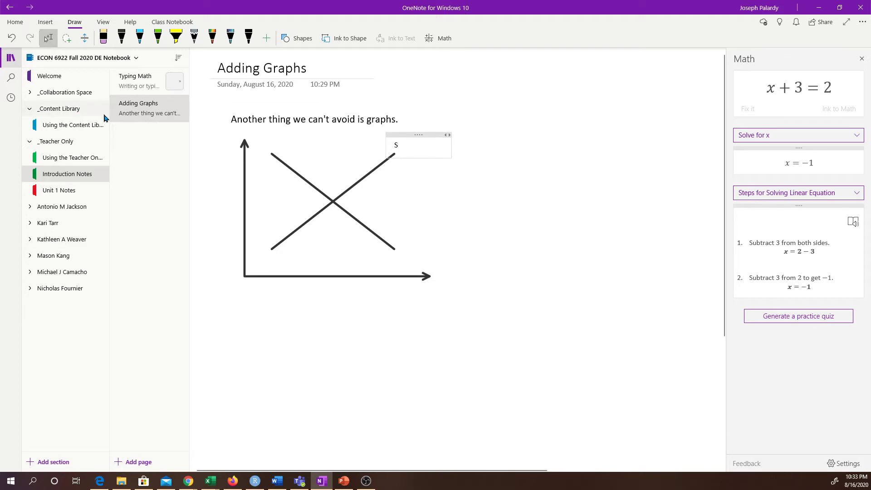
left_click(396, 250)
left_click(403, 250)
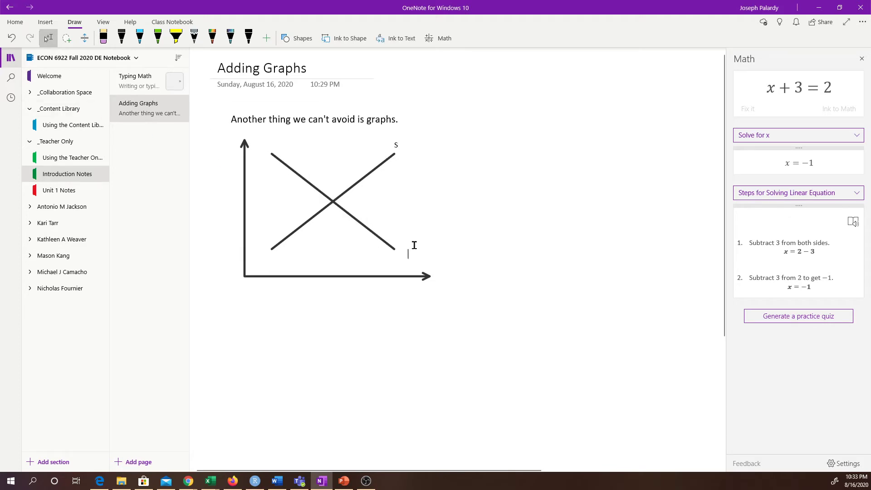
type("s")
key("BackSpace")
type("D")
left_click(489, 216)
- Label the vertical axis Price and the horizontal axis Quantity, placing the Quantity label just under the arrowhead
left_click_drag(212, 141, 229, 147)
left_click(216, 151)
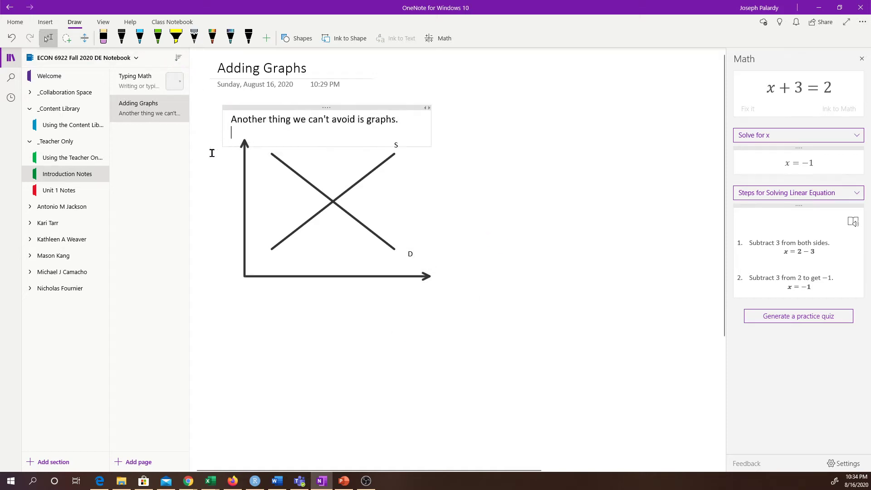
left_click(215, 164)
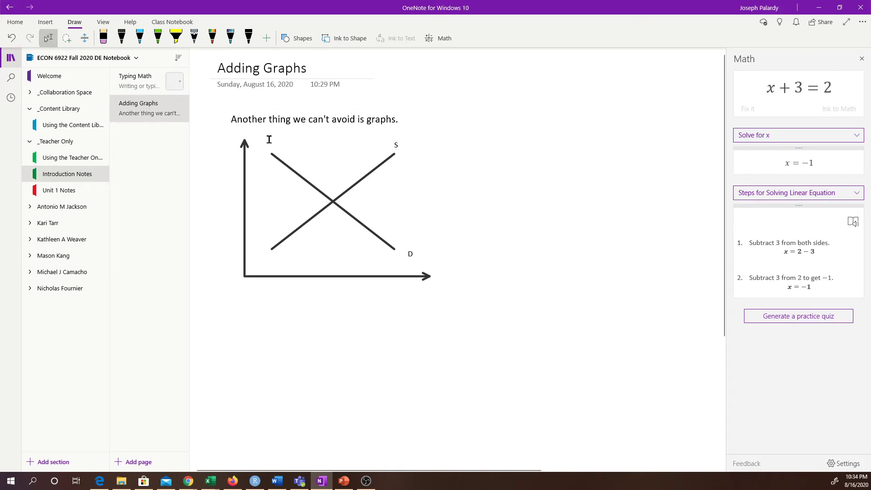
type("Price")
left_click(411, 296)
type("Quanti")
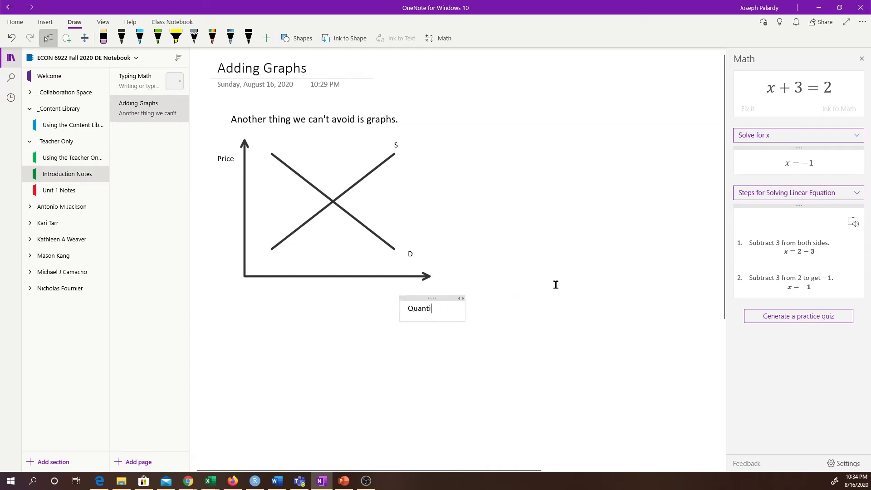
type("y")
left_click_drag(415, 299, 415, 286)
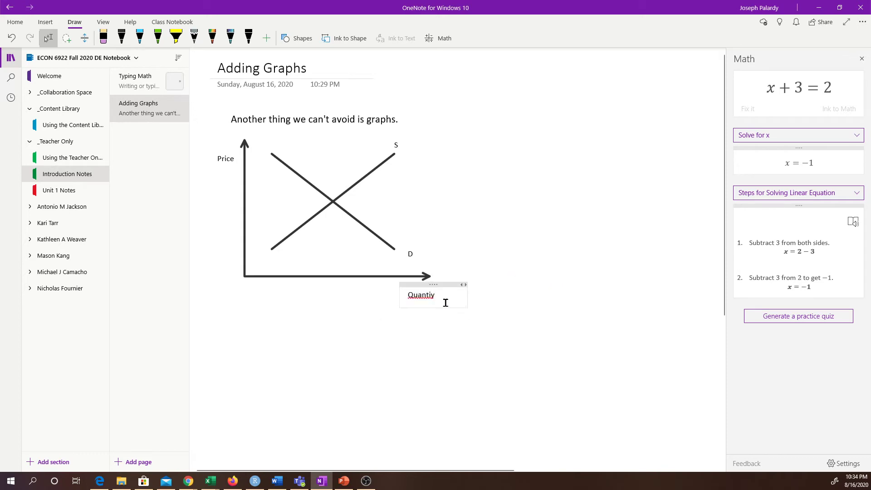
type("t")
left_click(504, 296)
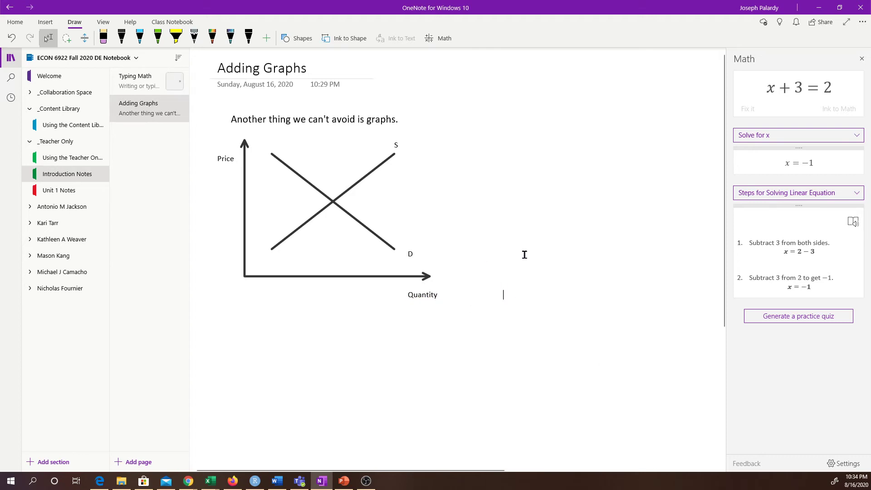
- Draw a second downward-sloping straight line parallel to the demand curve, shifted outward from the origin
left_click(297, 38)
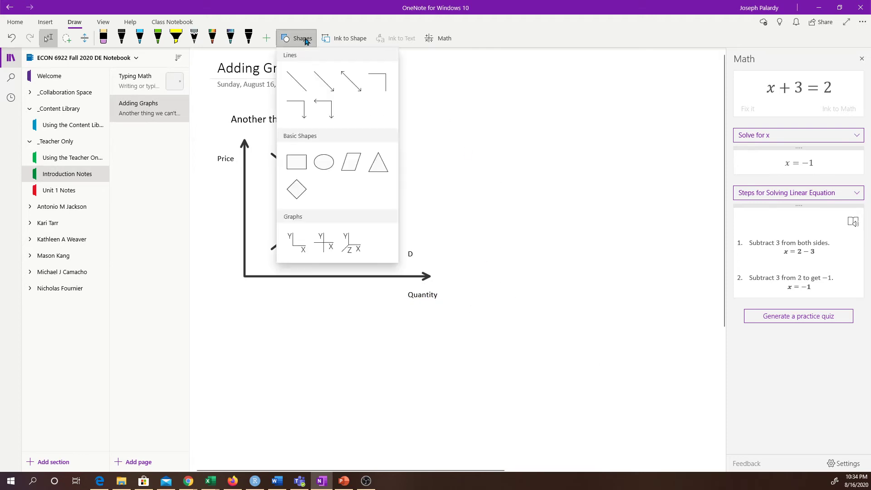
left_click(297, 81)
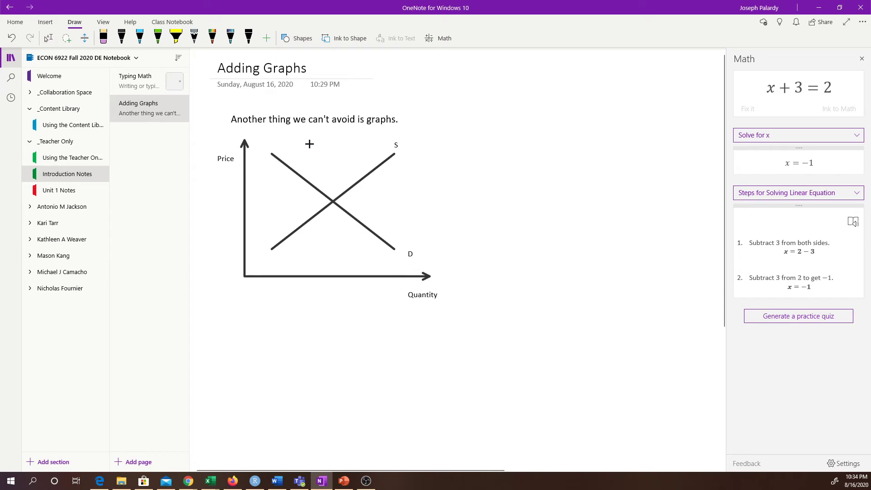
mouse_move(312, 140)
left_mouse_down()
mouse_move(449, 223)
mouse_move(453, 239)
mouse_move(414, 232)
mouse_move(435, 235)
left_mouse_up()
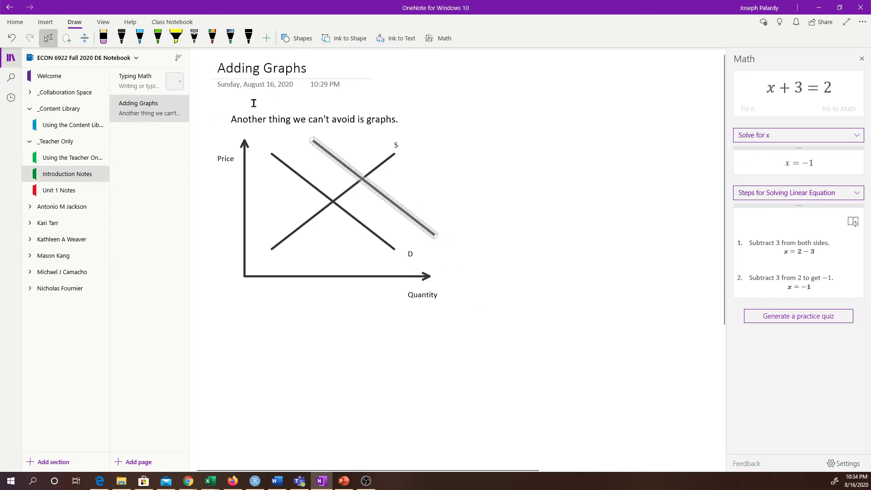
- Recolor the shifted demand line with the green pen
right_click(396, 198)
left_click(373, 184)
left_click(300, 38)
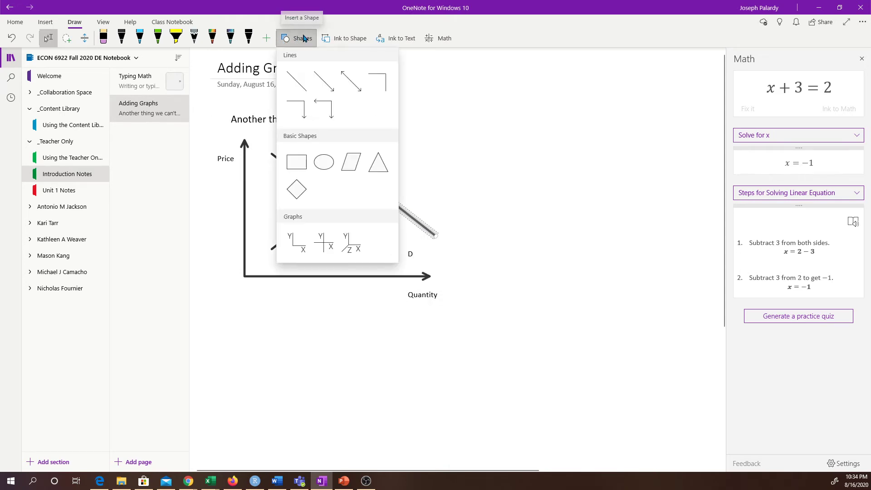
left_click(139, 39)
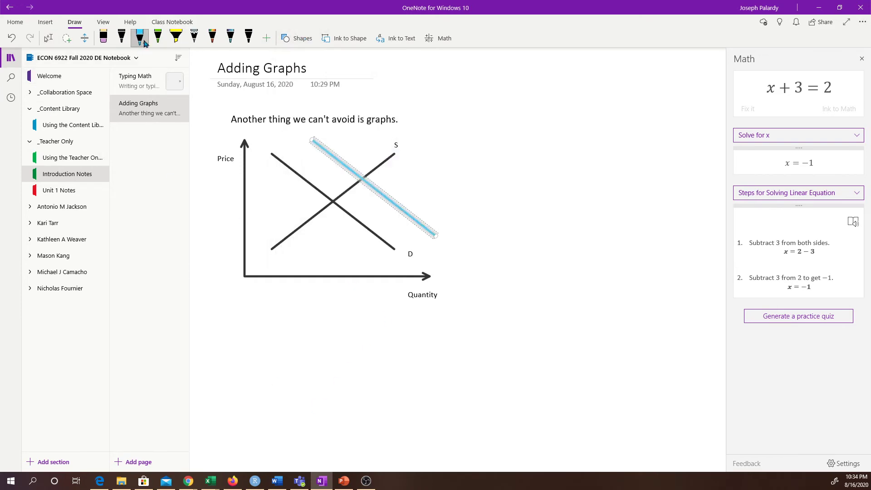
left_click(158, 37)
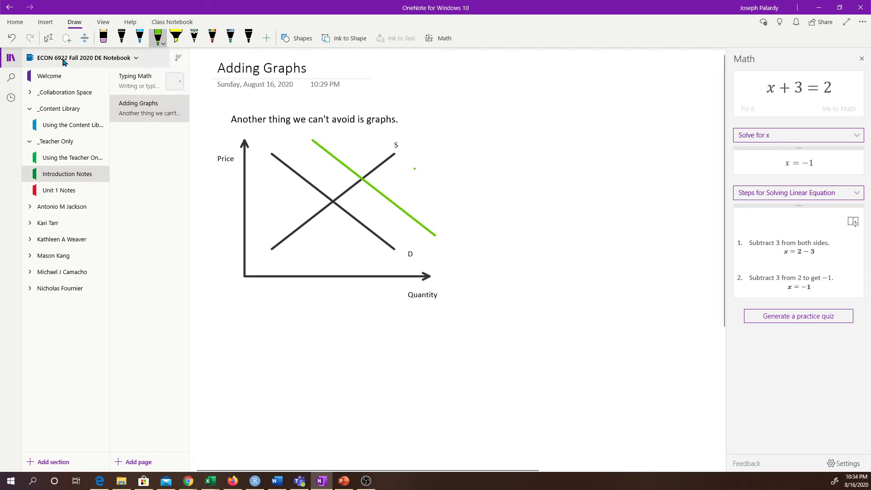
- Try to duplicate the lasso-selected graph in the blank space beside it, and undo the paste
left_click(67, 38)
mouse_move(563, 357)
left_mouse_down()
mouse_move(182, 119)
mouse_move(435, 166)
left_mouse_up()
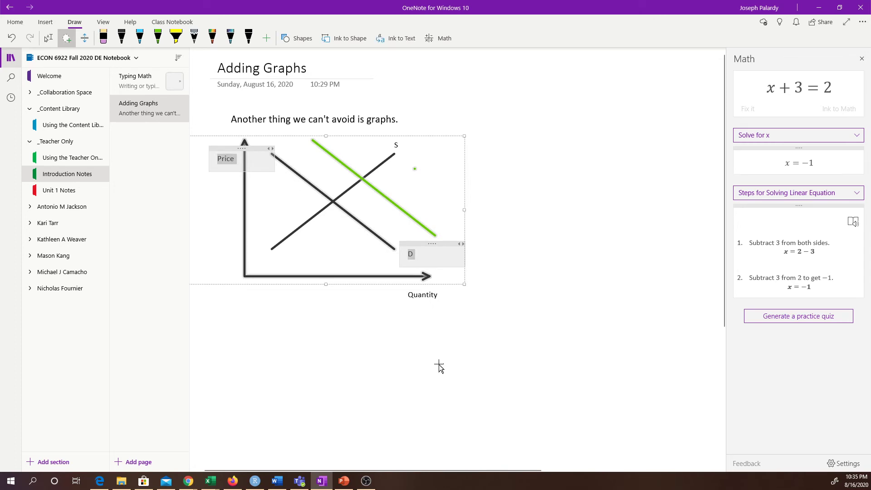
key("ctrl+c")
left_click(538, 149)
key("ctrl+v")
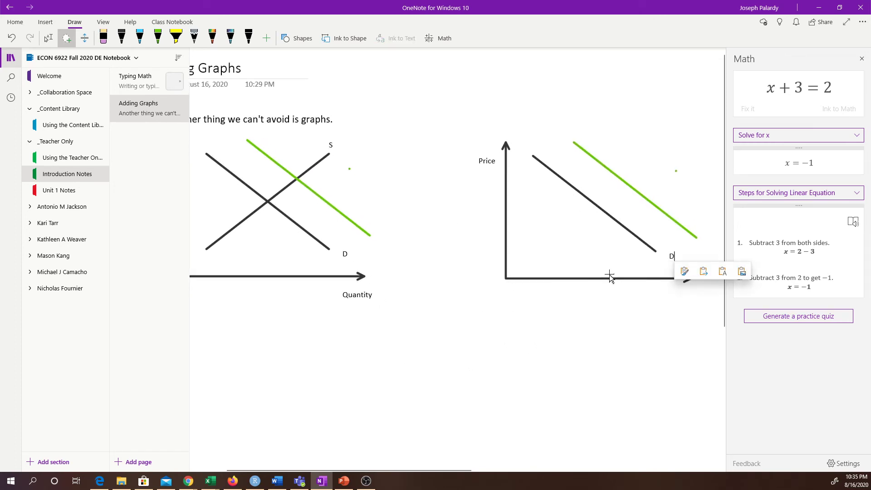
key("ctrl+z")
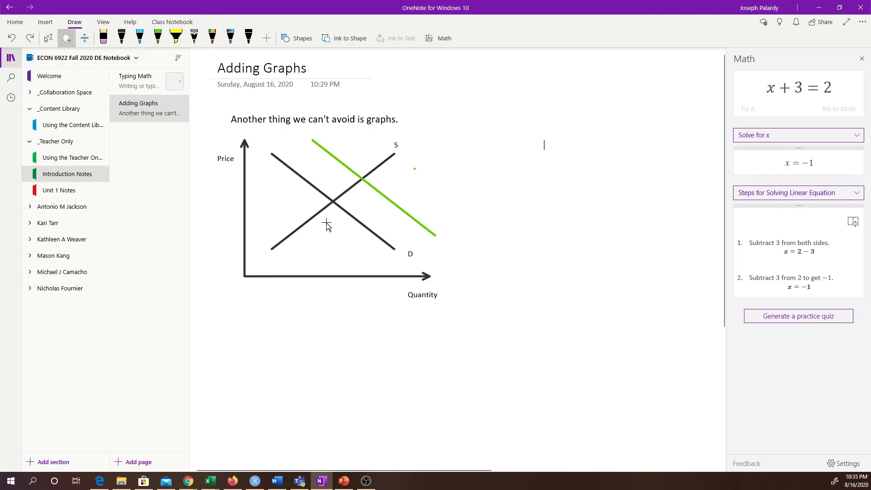
- Look at the available sources for inserting a picture on the page
left_click(45, 22)
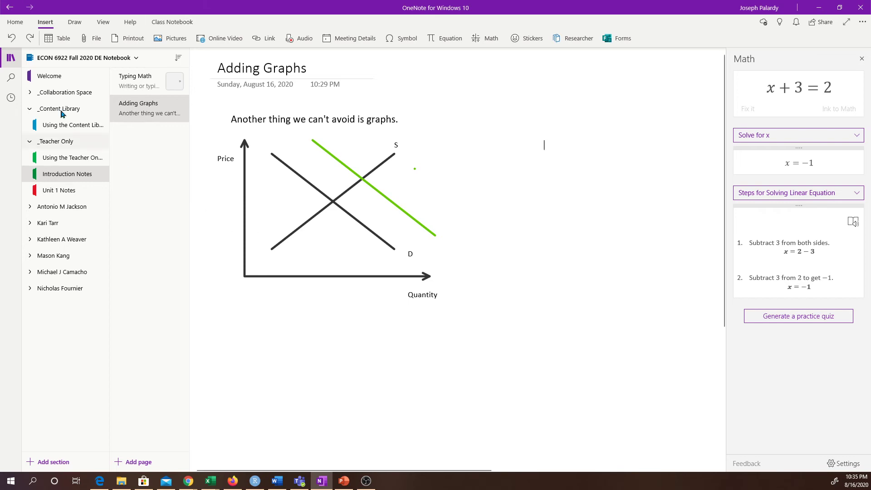
left_click(170, 40)
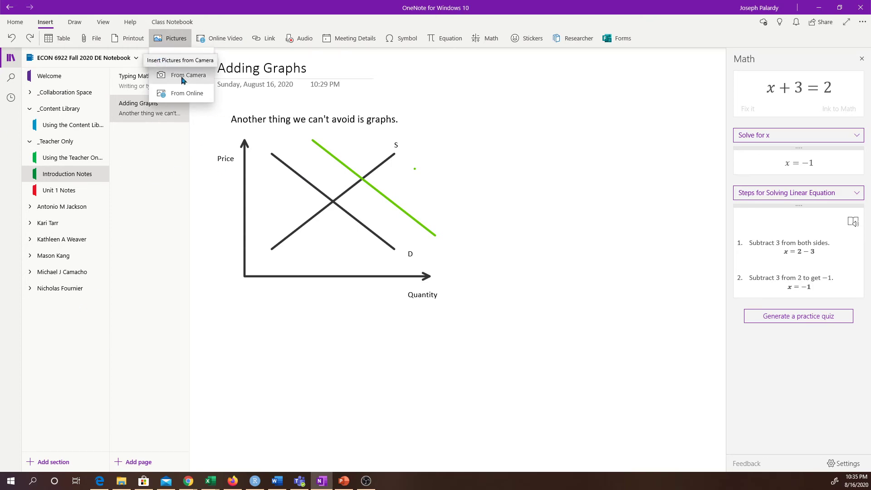
left_click(544, 144)
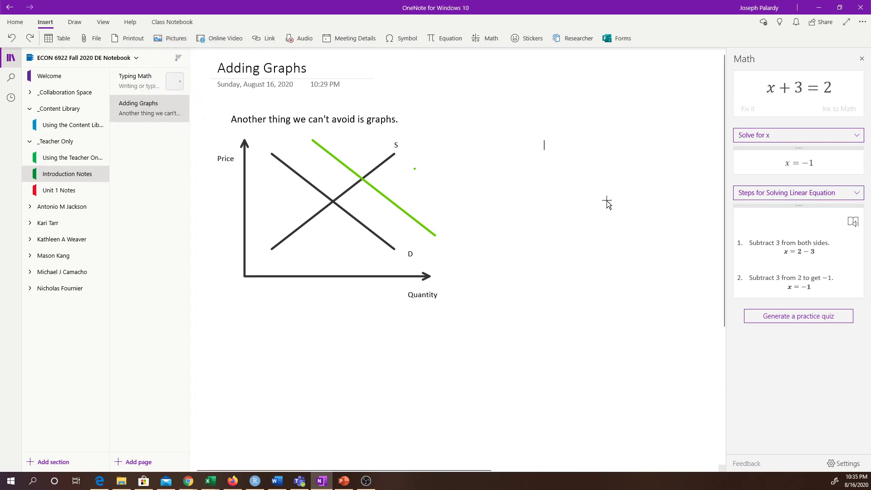
- Turn on Ink to Shape and draw a large ellipse with the black pen in the blank space beside the graph
left_click(74, 22)
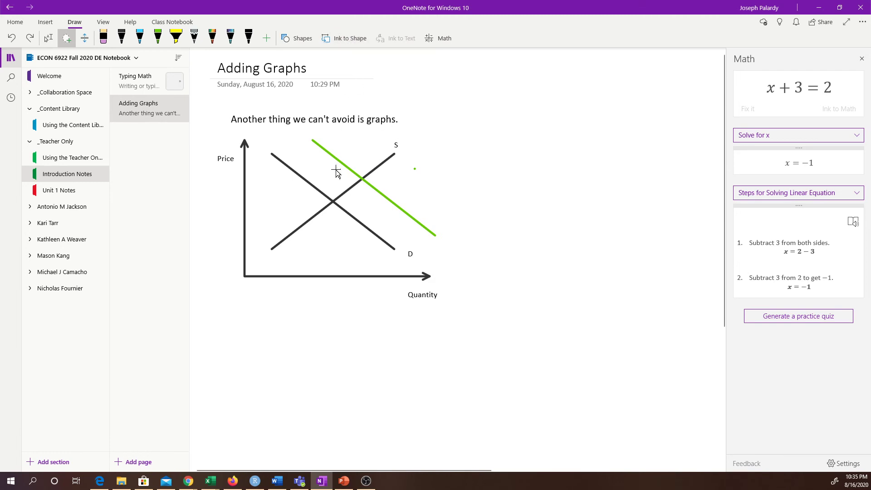
left_click(349, 39)
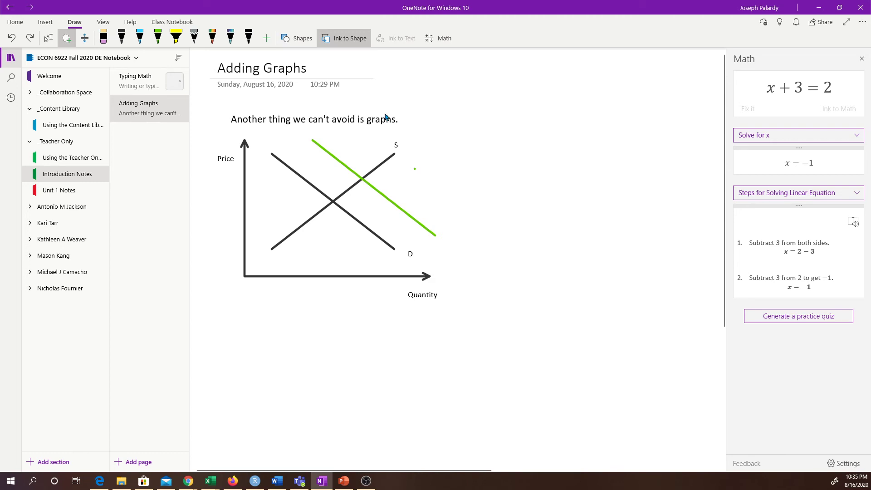
left_click_drag(493, 127, 490, 279)
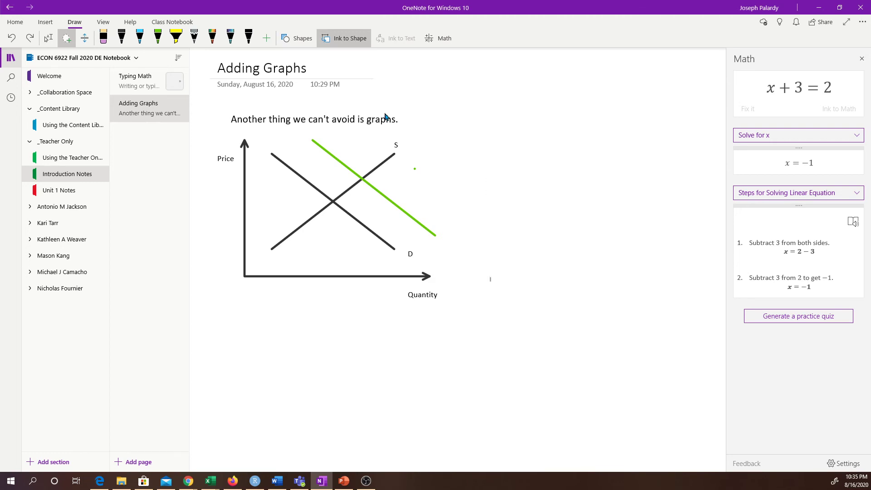
left_click(47, 38)
left_click(121, 38)
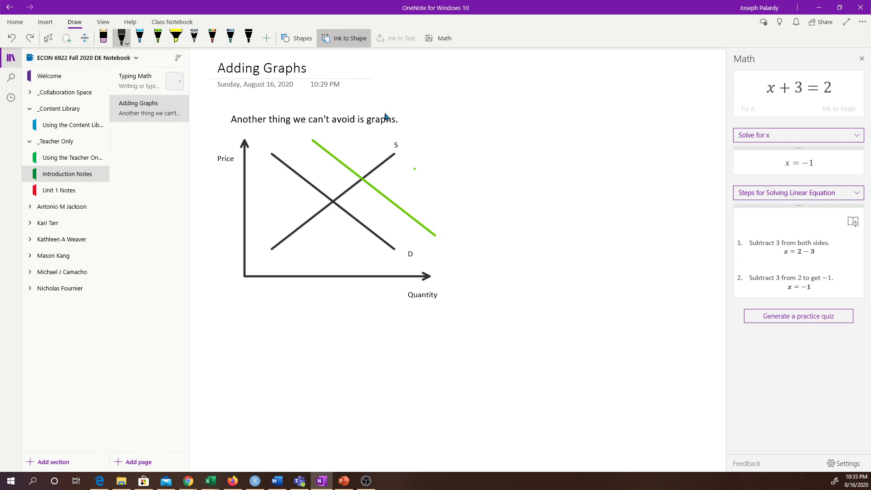
mouse_move(557, 132)
left_mouse_down()
mouse_move(503, 193)
mouse_move(621, 141)
mouse_move(553, 131)
left_mouse_up()
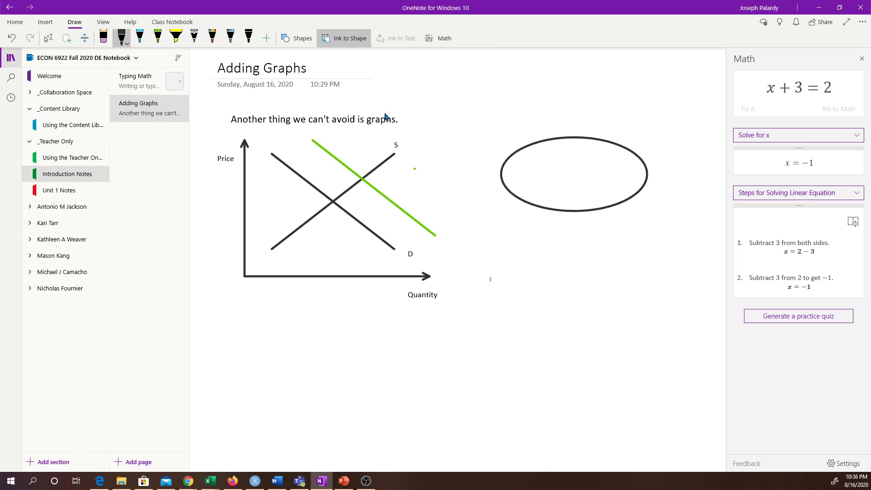
- Sketch L-shaped axes beneath the large ellipse and a triangle below the supply and demand graph with the black pen
left_click_drag(527, 230, 530, 358)
left_click_drag(529, 356, 661, 344)
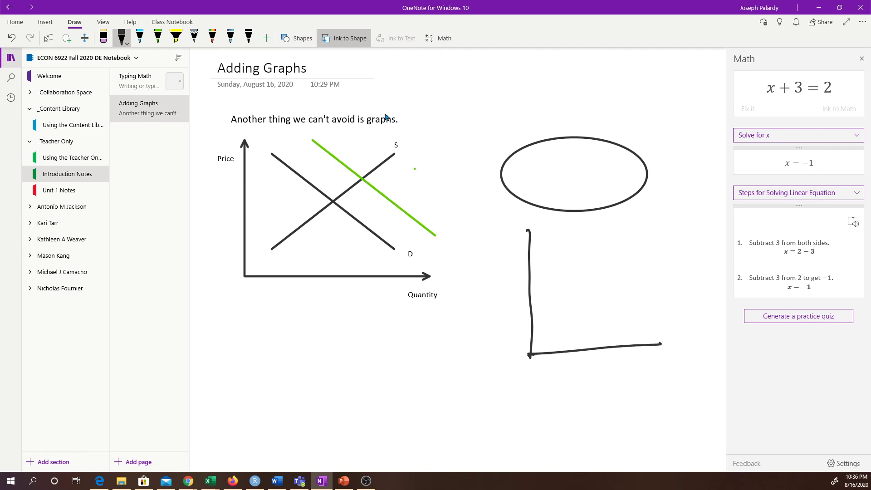
mouse_move(364, 303)
left_mouse_down()
mouse_move(331, 372)
mouse_move(384, 354)
mouse_move(332, 372)
left_mouse_up()
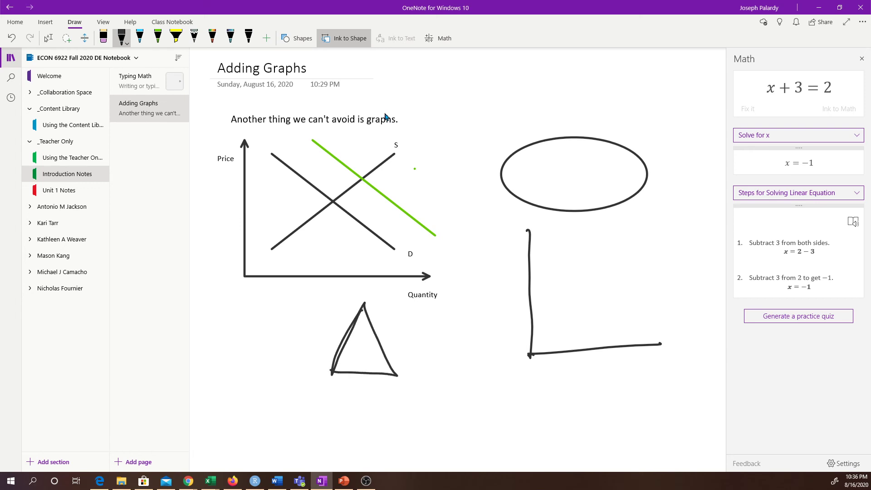
- Add freehand shapes around the graph: a small ellipse above the large one, a diagonal line beside the triangle, and a small rectangle near the S label
mouse_move(535, 66)
left_mouse_down()
mouse_move(494, 78)
mouse_move(535, 65)
left_mouse_up()
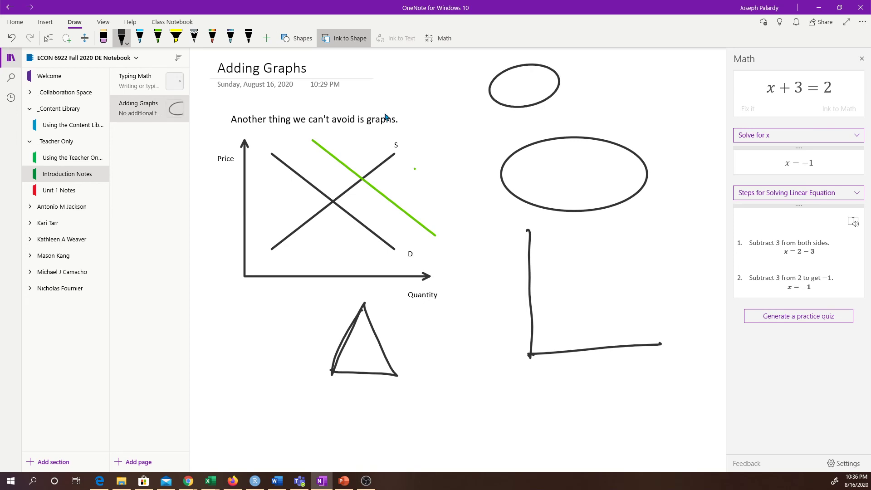
left_click_drag(423, 366, 495, 299)
mouse_move(435, 120)
left_mouse_down()
mouse_move(432, 159)
mouse_move(470, 160)
mouse_move(431, 161)
left_mouse_up()
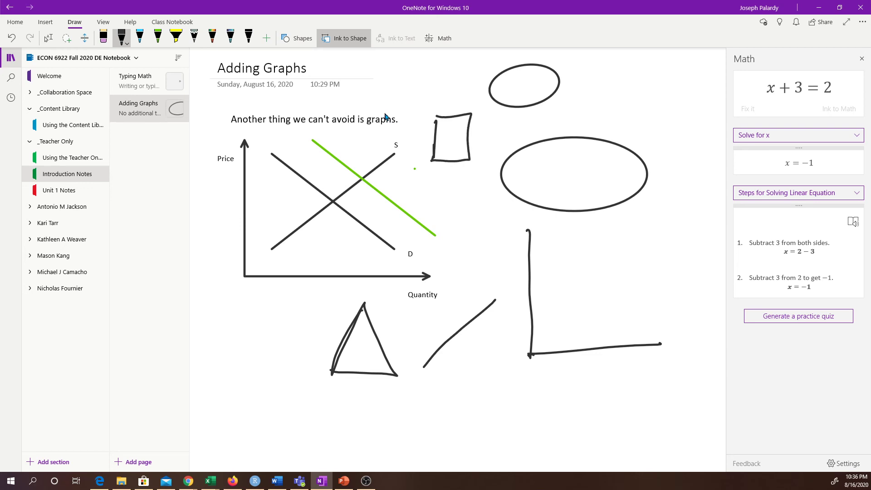
left_click_drag(434, 115, 439, 113)
- Draw two crossing diagonal lines inside the hand-drawn axes with the black pen
left_click_drag(614, 264, 555, 328)
left_click_drag(553, 247, 624, 316)
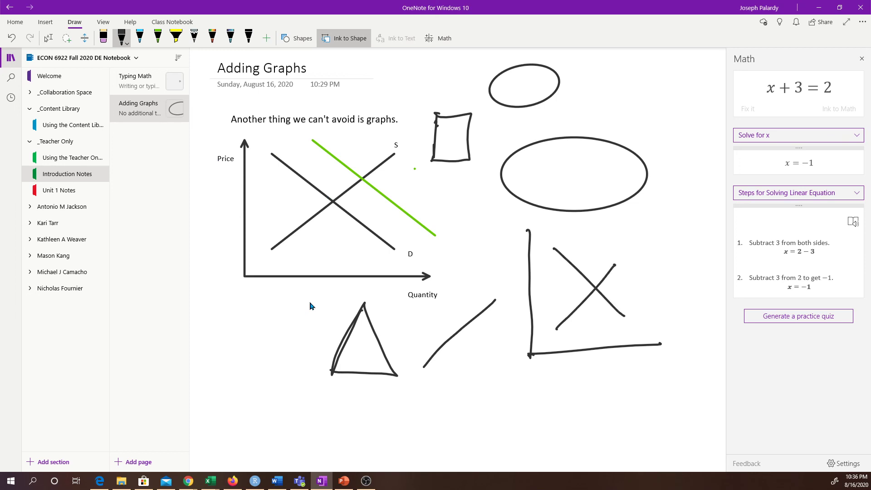